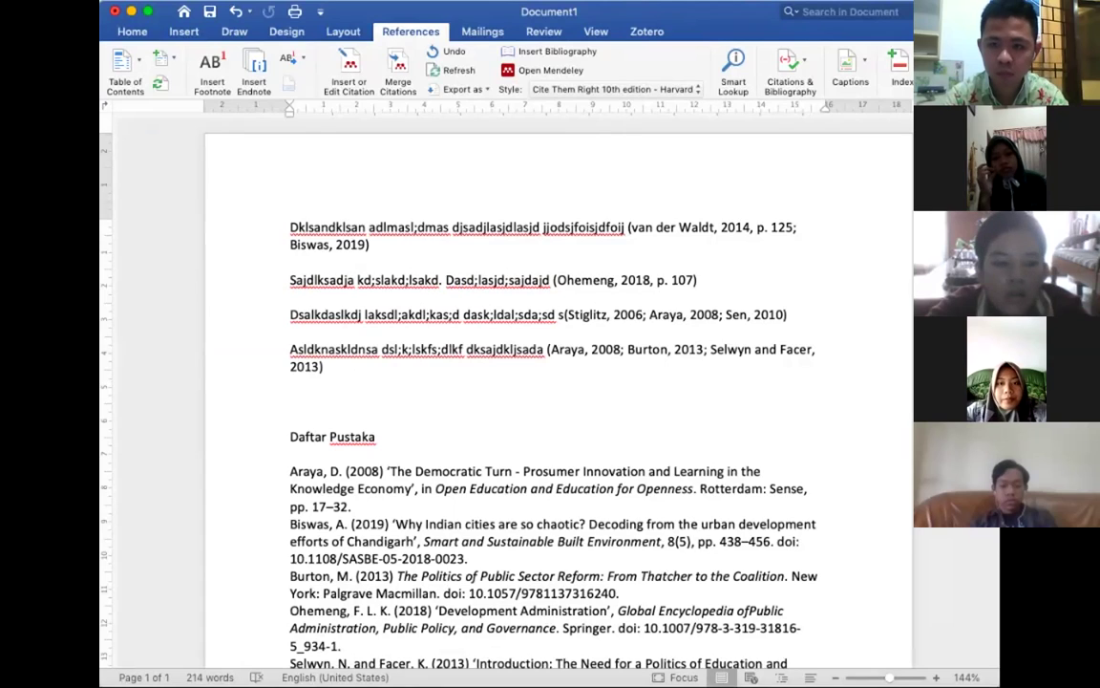
Remove the author's surname from the second paragraph's in-text citation, keeping only the year and page, "(2018, p. 107)".
{"action": "left_click", "coordinate": [593, 279]}
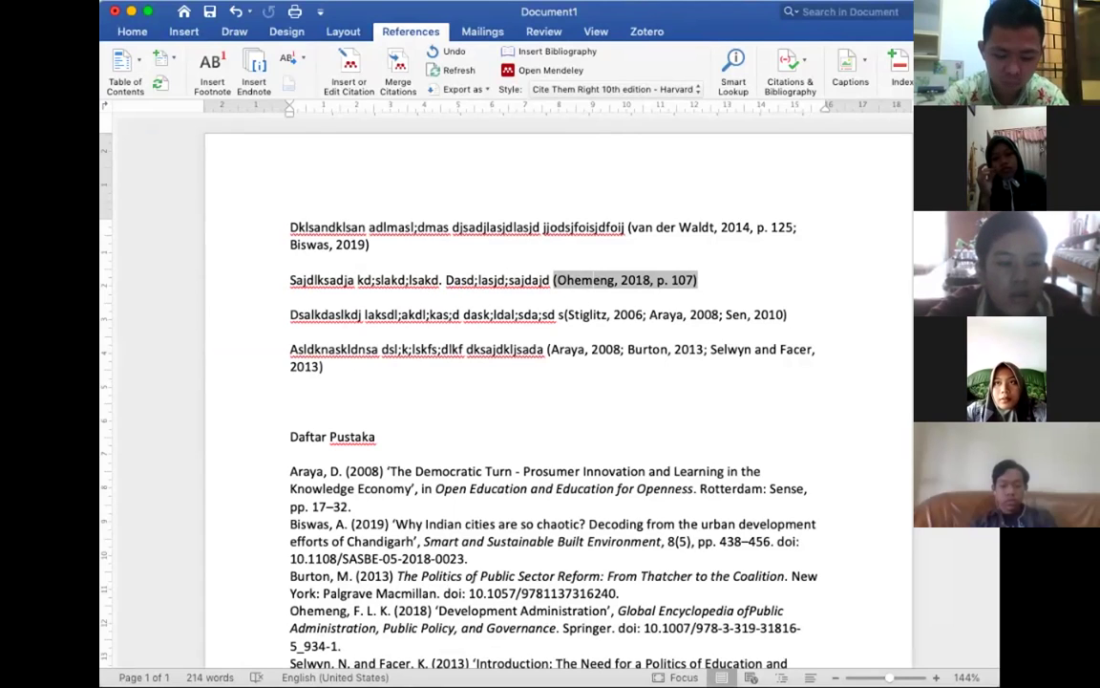
{"action": "left_click", "coordinate": [628, 280]}
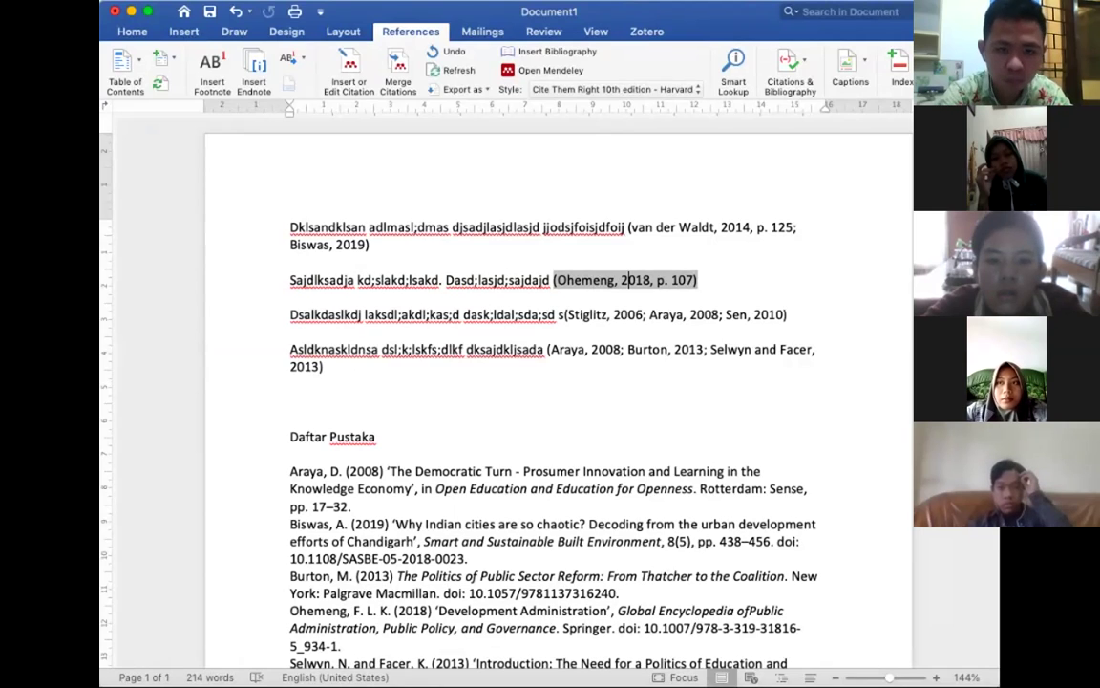
{"action": "left_click", "coordinate": [621, 280]}
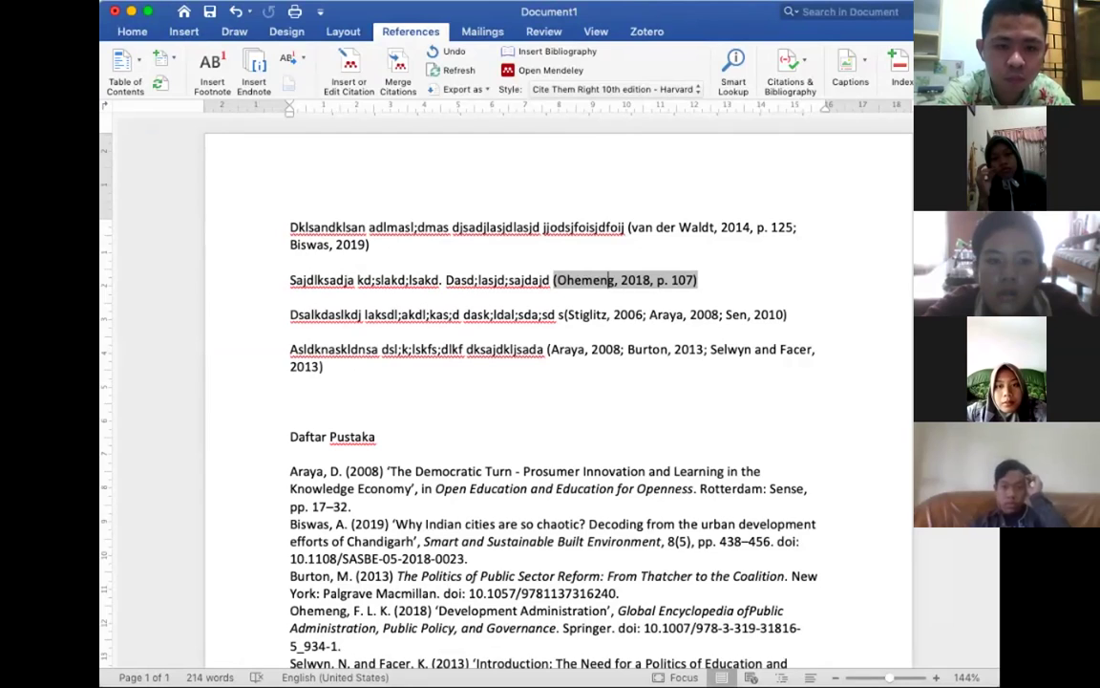
{"action": "key", "text": "BackSpace"}
{"action": "key", "text": "BackSpace"}
{"action": "key", "text": "BackSpace"}
{"action": "key", "text": "BackSpace"}
{"action": "key", "text": "BackSpace"}
{"action": "key", "text": "BackSpace"}
{"action": "key", "text": "BackSpace"}
{"action": "key", "text": "BackSpace"}
{"action": "key", "text": "BackSpace"}
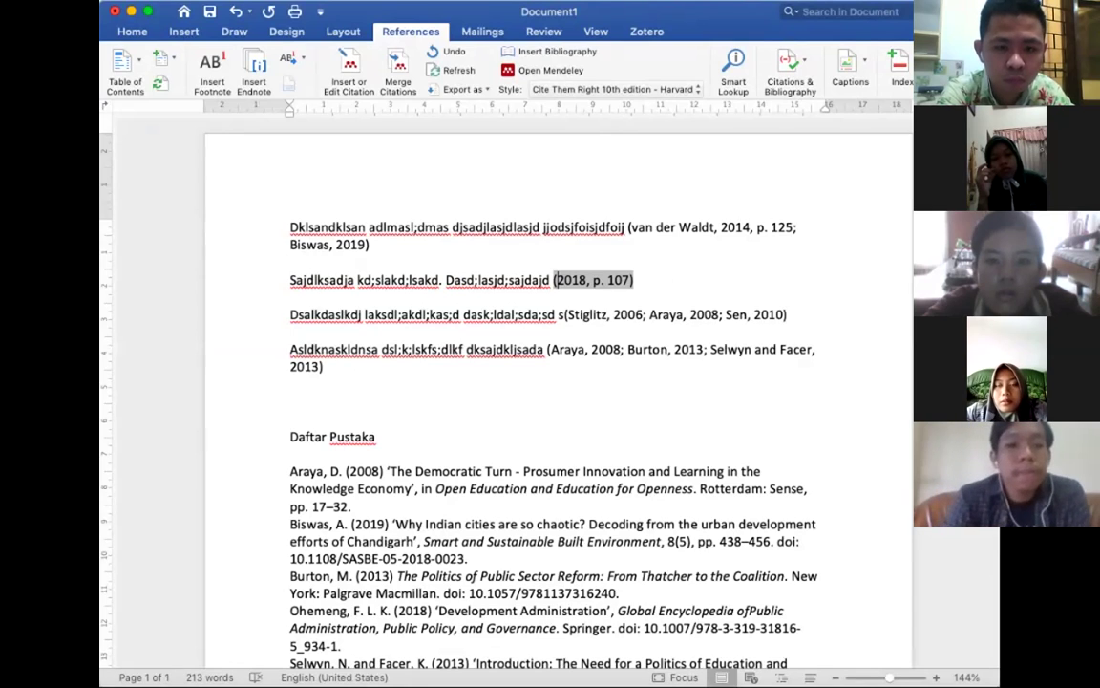
Start the second paragraph with the cited author's surname followed by "berpendapat bahwa", and make the next word's initial S lowercase.
{"action": "left_click", "coordinate": [291, 280]}
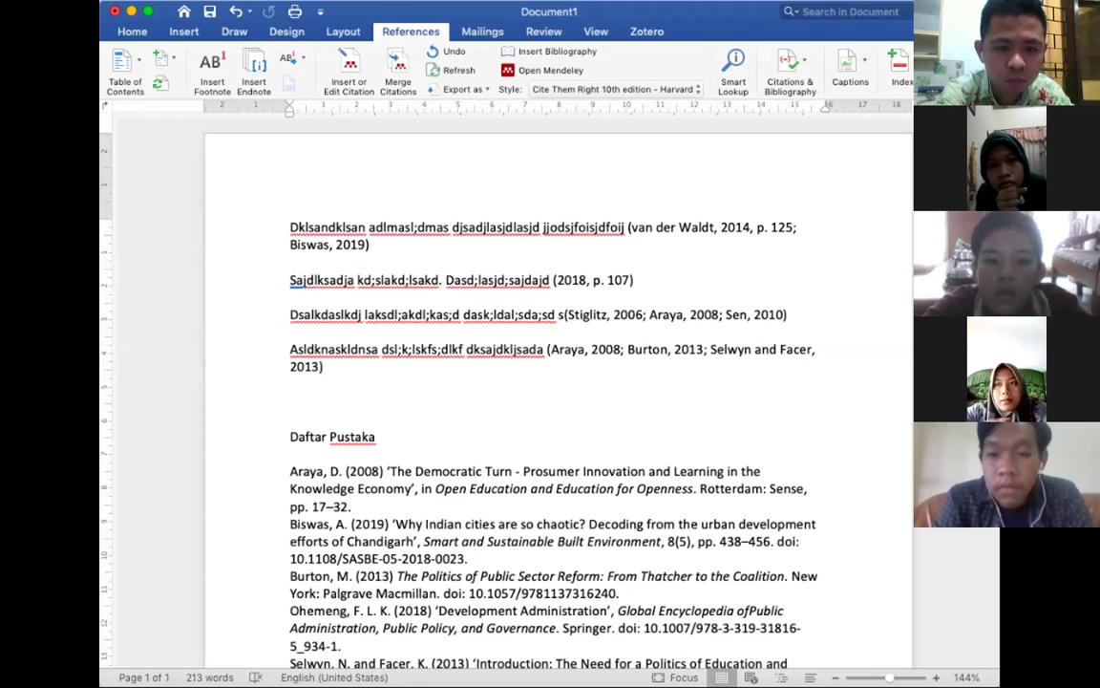
{"action": "type", "text": "Ohemeng"}
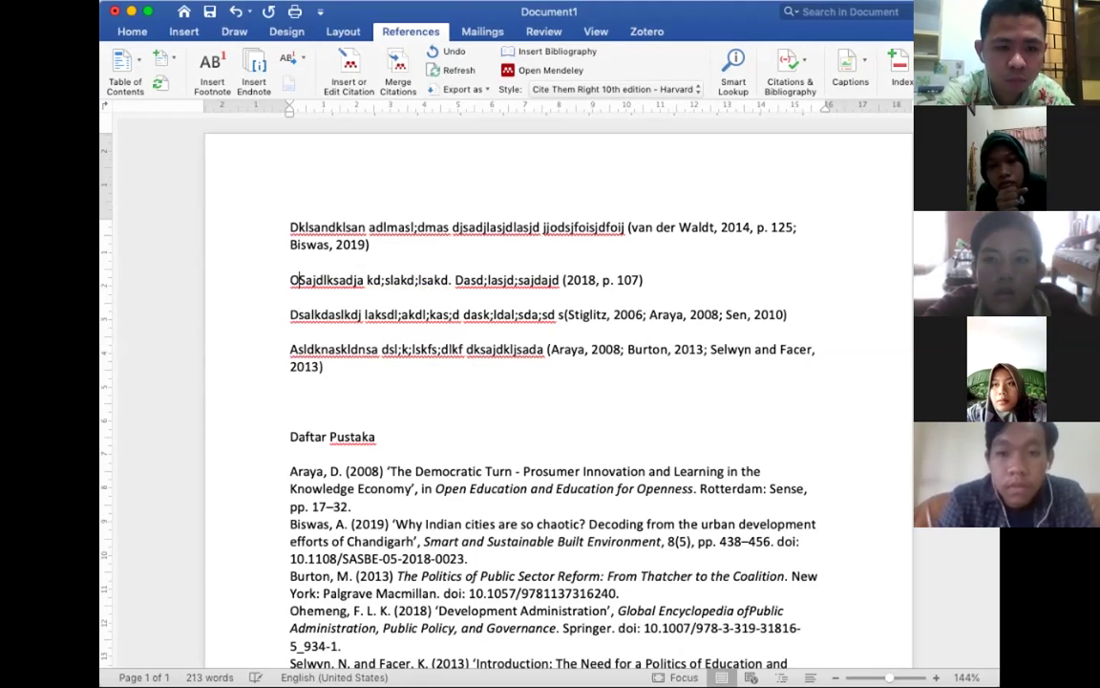
{"action": "type", "text": " berpendapat bahwa"}
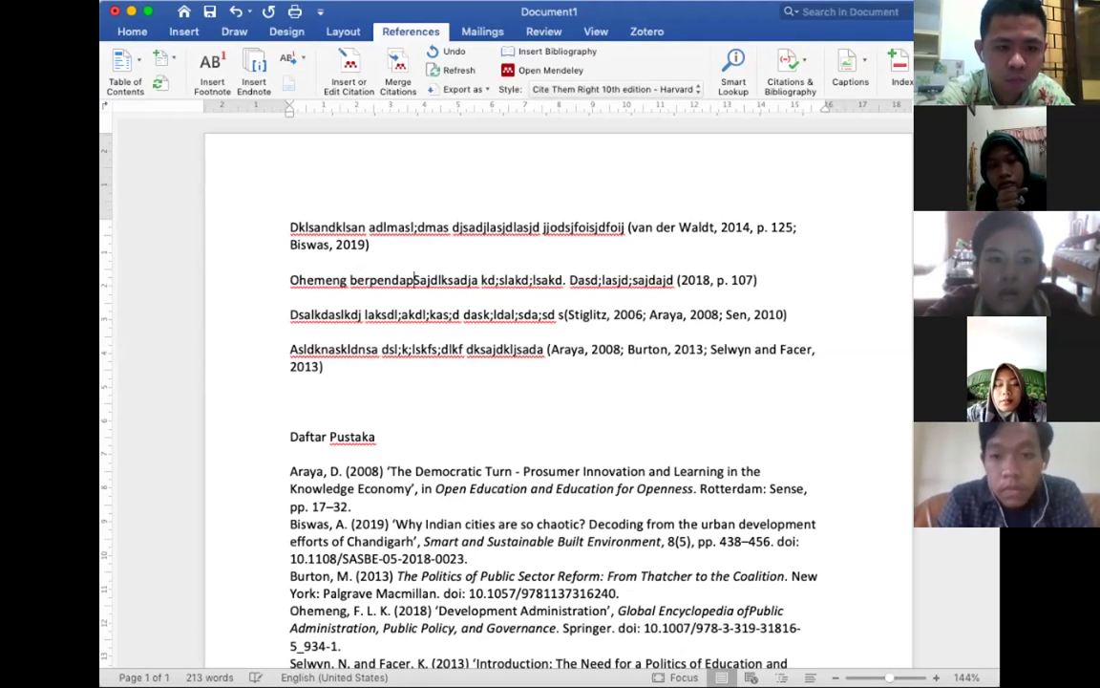
{"action": "key", "text": "Delete"}
{"action": "type", "text": "s"}
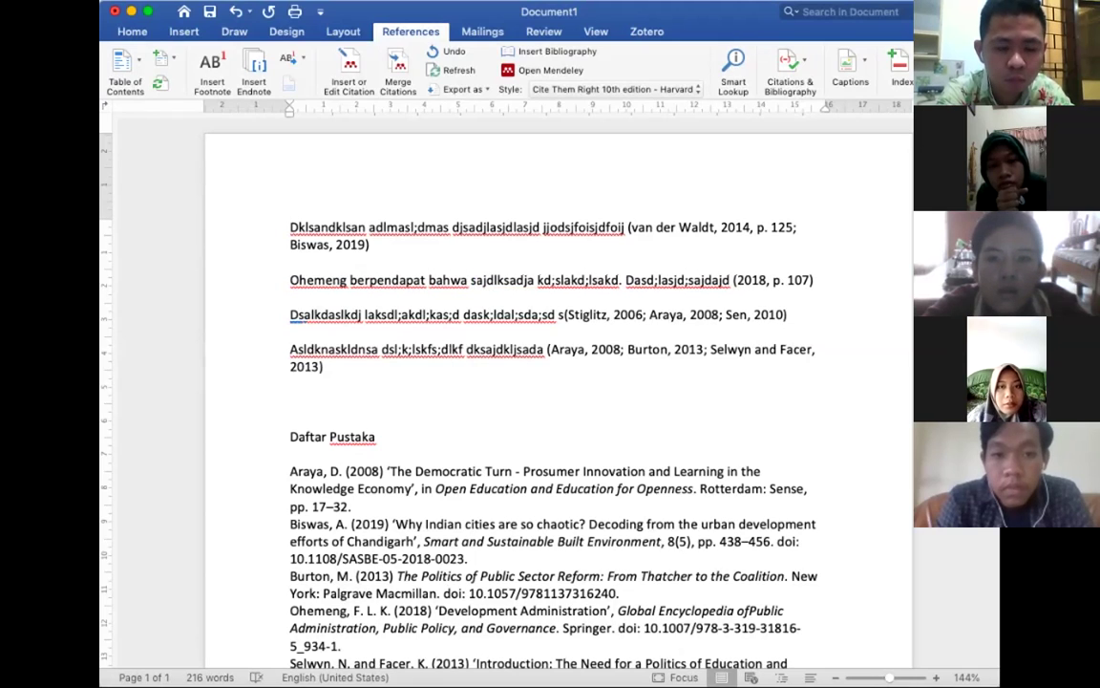
Insert "Studi dari" before the author's surname at the start of the second paragraph.
{"action": "left_click", "coordinate": [290, 279]}
{"action": "type", "text": "Stu"}
{"action": "key", "text": "BackSpace"}
{"action": "key", "text": "BackSpace"}
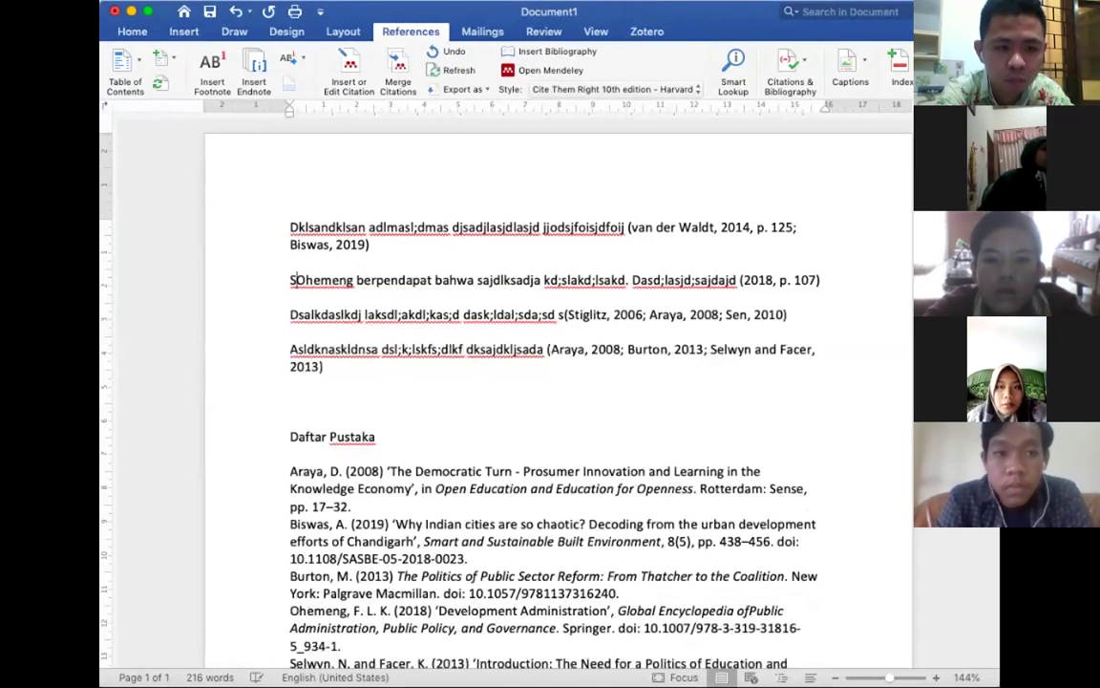
{"action": "type", "text": "tudi dari"}
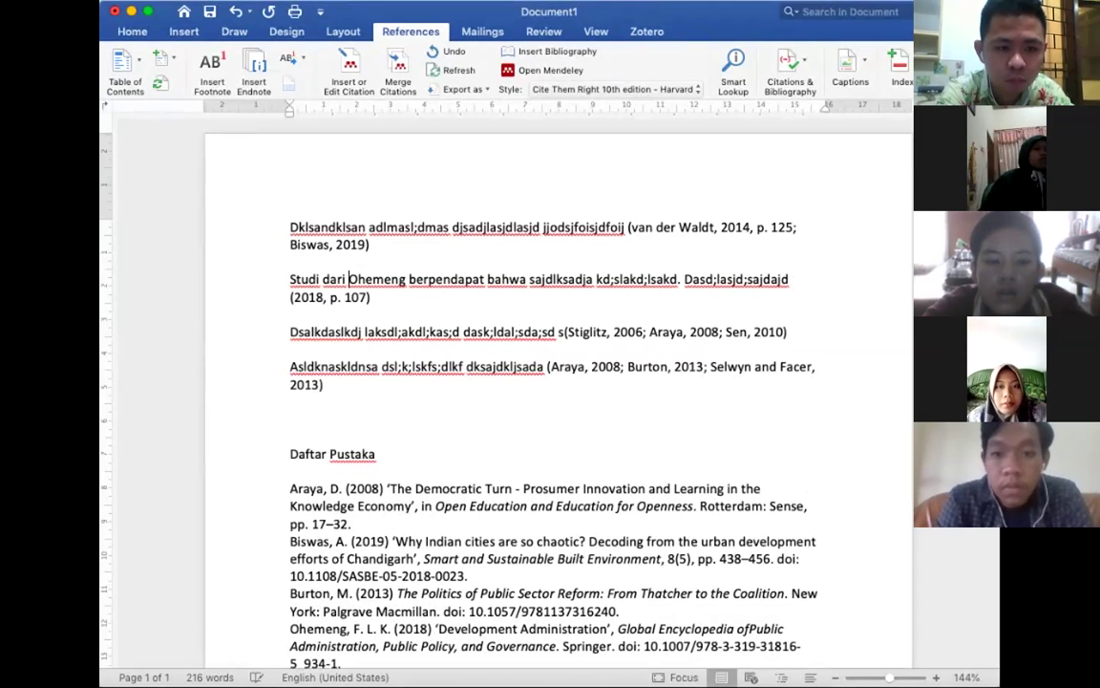
Delete "Studi dari" from the start of the second paragraph.
{"action": "key", "text": "BackSpace"}
{"action": "key", "text": "BackSpace"}
{"action": "key", "text": "BackSpace"}
{"action": "key", "text": "BackSpace"}
{"action": "key", "text": "BackSpace"}
{"action": "key", "text": "BackSpace"}
{"action": "key", "text": "BackSpace"}
{"action": "key", "text": "BackSpace"}
{"action": "key", "text": "BackSpace"}
{"action": "key", "text": "BackSpace"}
{"action": "key", "text": "BackSpace"}
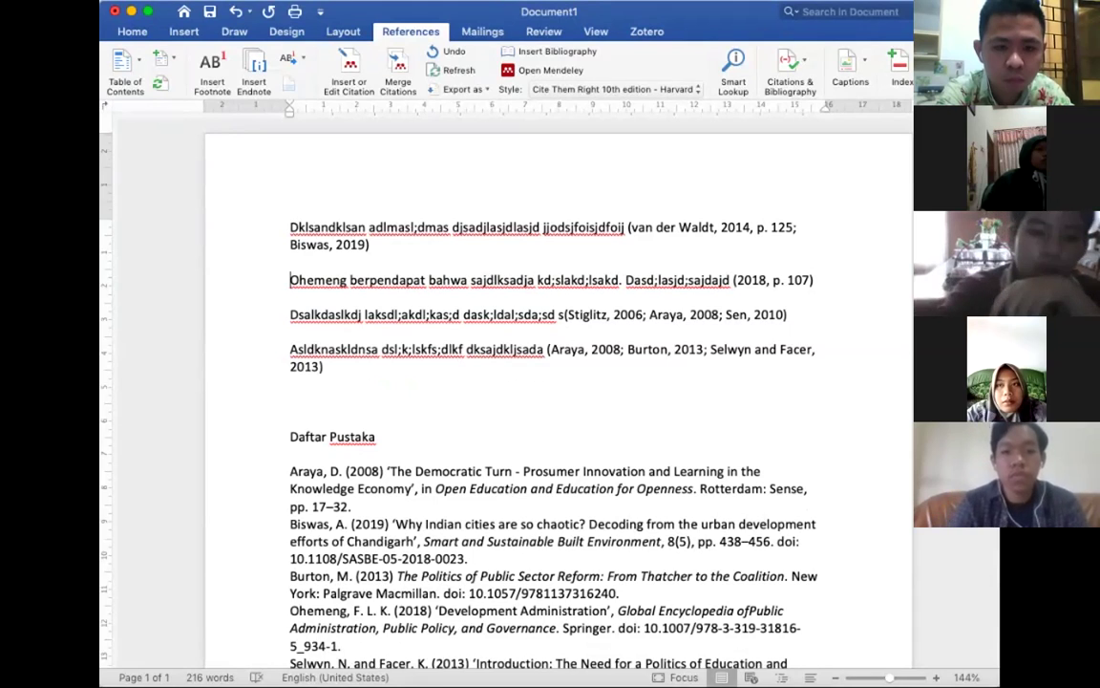
Compare the in-text citations in the second and third paragraphs with the matching entries in the Daftar Pustaka list.
{"action": "left_click", "coordinate": [766, 280]}
{"action": "scroll", "coordinate": [558, 391], "scroll_direction": "down", "scroll_amount": 2}
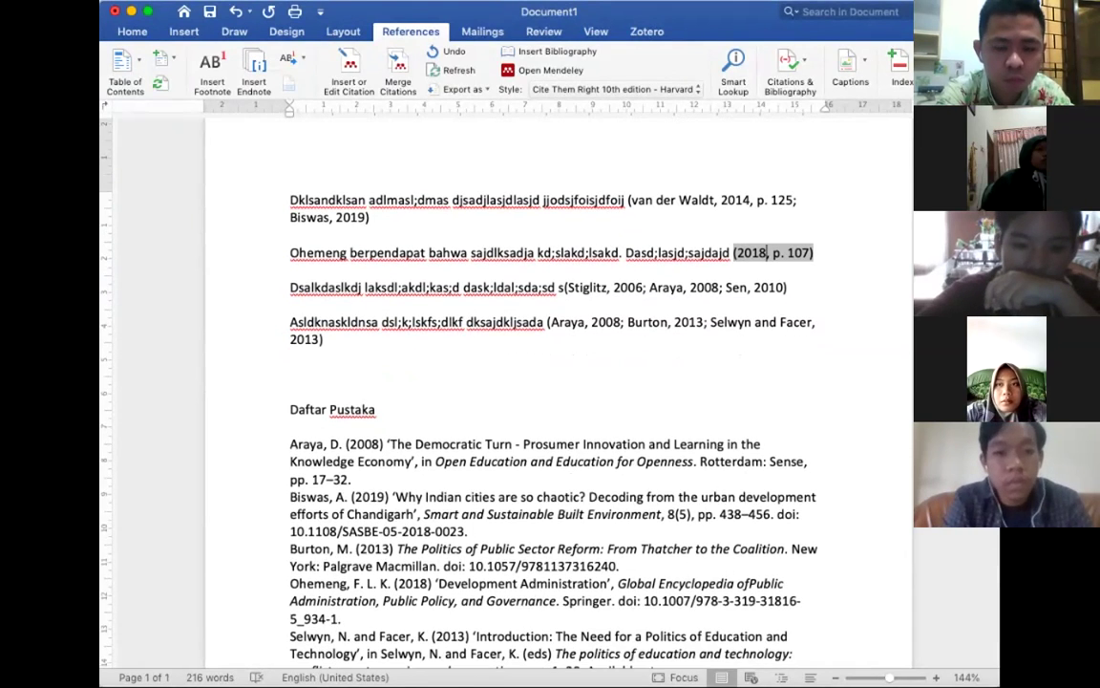
{"action": "left_click", "coordinate": [341, 584]}
{"action": "scroll", "coordinate": [554, 382], "scroll_direction": "down", "scroll_amount": 5}
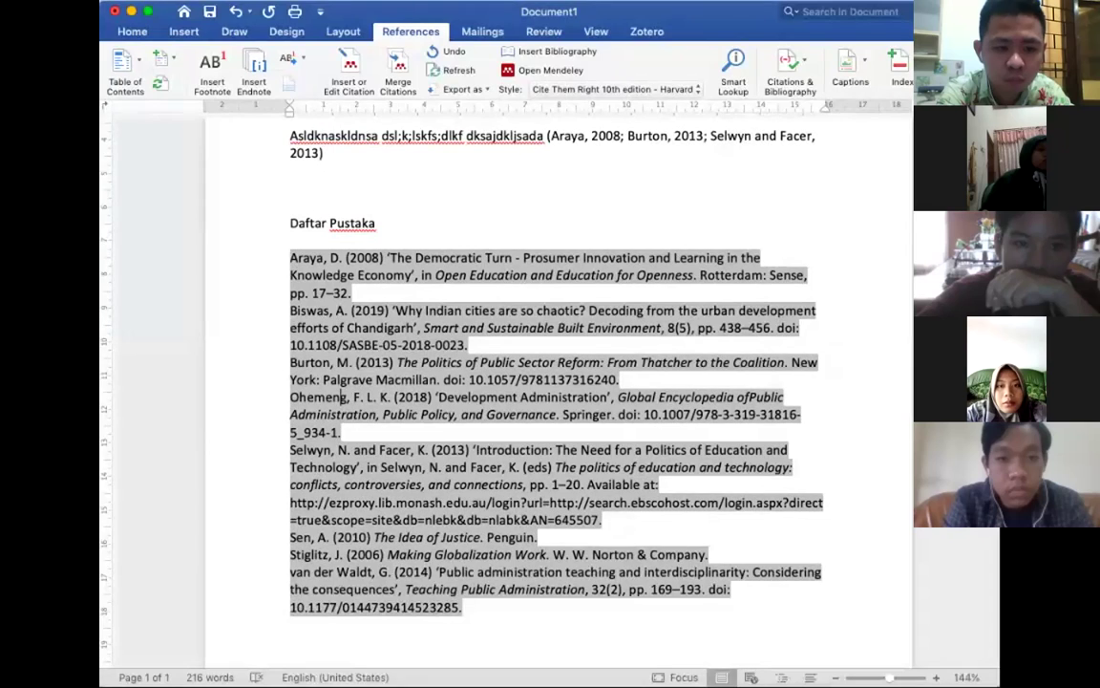
{"action": "scroll", "coordinate": [557, 392], "scroll_direction": "up", "scroll_amount": 2}
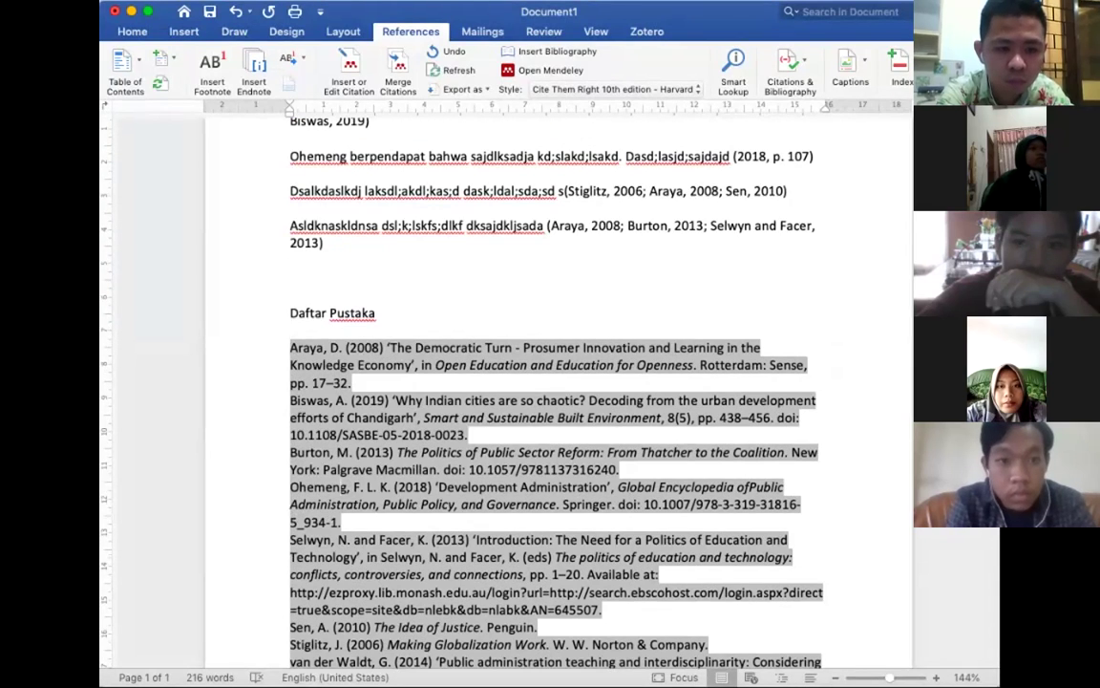
{"action": "mouse_move", "coordinate": [789, 191]}
{"action": "left_mouse_down"}
{"action": "mouse_move", "coordinate": [792, 208]}
{"action": "mouse_move", "coordinate": [565, 191]}
{"action": "left_mouse_up"}
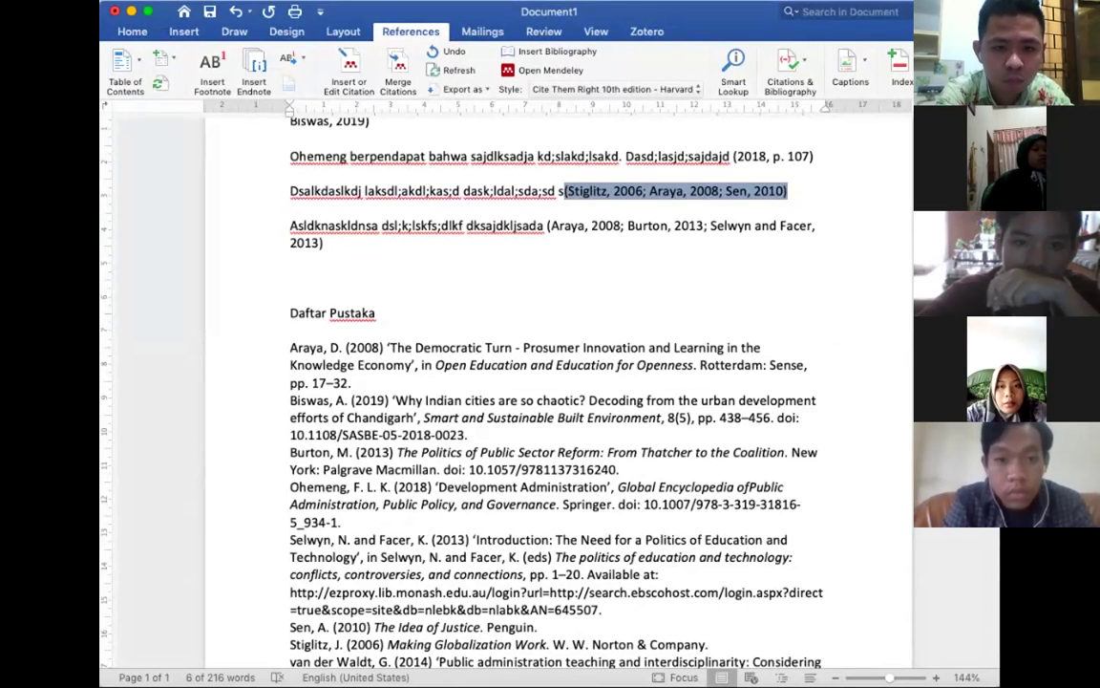
{"action": "left_click", "coordinate": [542, 504]}
{"action": "scroll", "coordinate": [554, 382], "scroll_direction": "down", "scroll_amount": 3}
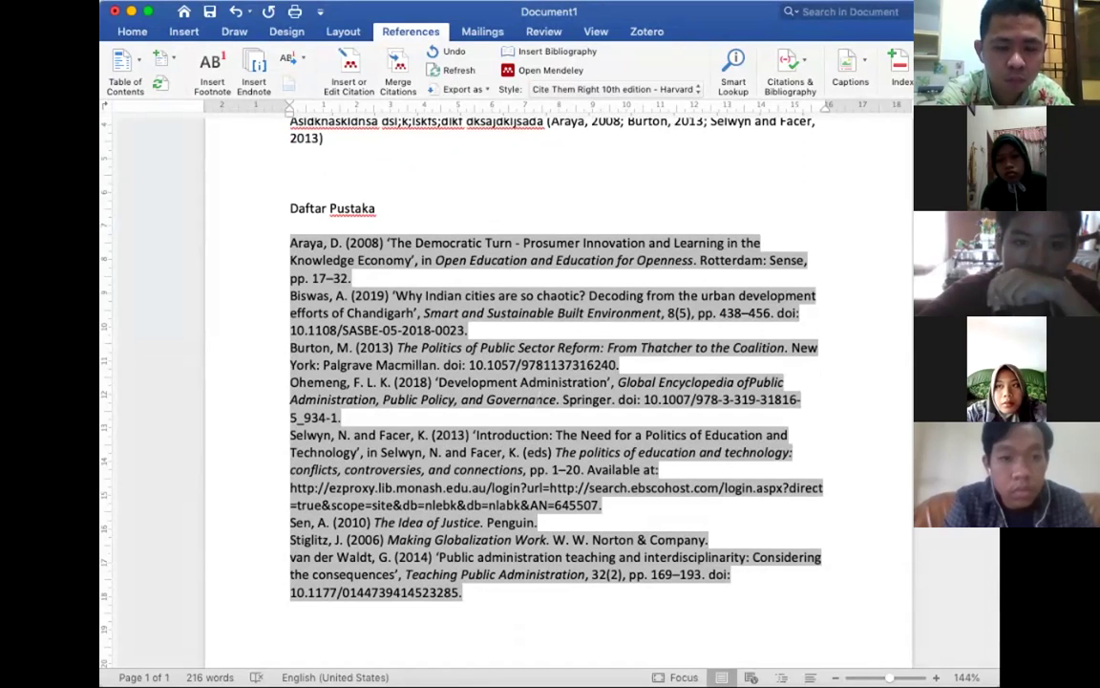
Apply a hanging indent of about 1.2 cm to all bibliography entries under Daftar Pustaka.
{"action": "left_click", "coordinate": [464, 608]}
{"action": "left_click_drag", "start_coordinate": [464, 608], "coordinate": [290, 243]}
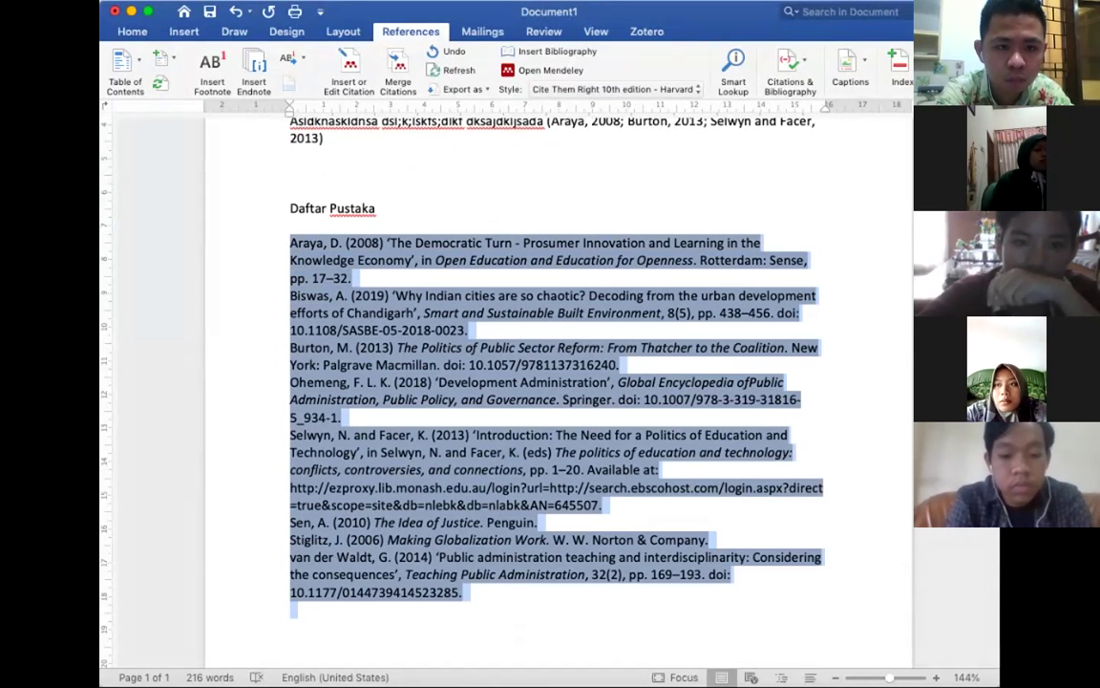
{"action": "mouse_move", "coordinate": [290, 112]}
{"action": "left_mouse_down"}
{"action": "mouse_move", "coordinate": [314, 112]}
{"action": "mouse_move", "coordinate": [290, 105]}
{"action": "left_mouse_up"}
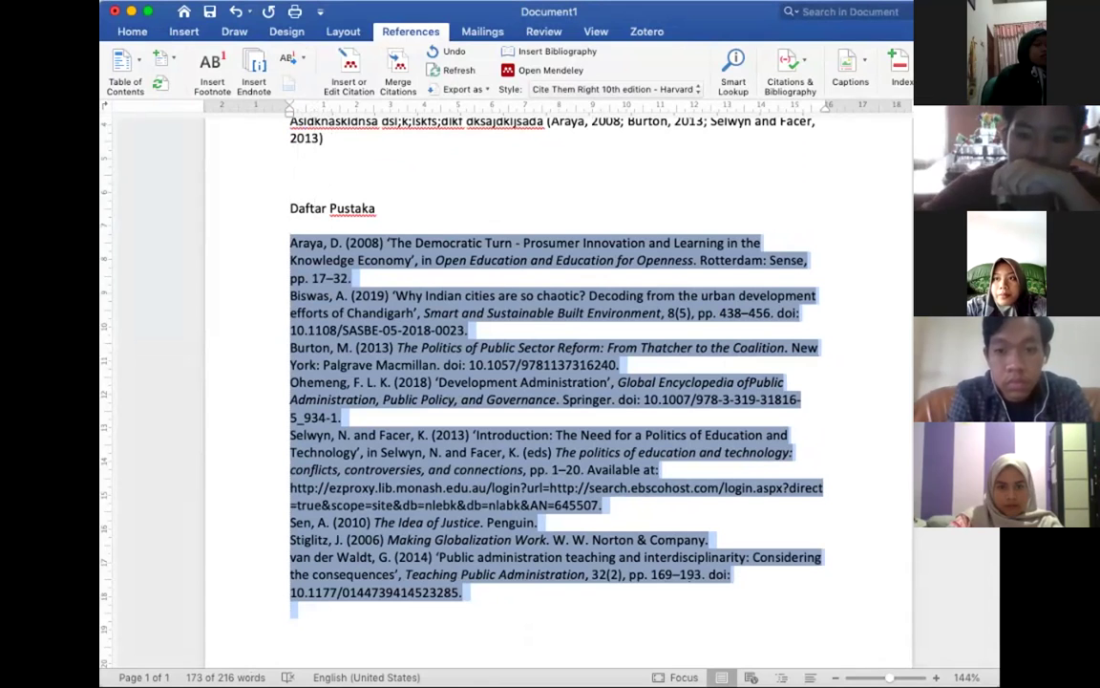
{"action": "mouse_move", "coordinate": [290, 106]}
{"action": "left_mouse_down"}
{"action": "mouse_move", "coordinate": [358, 105]}
{"action": "mouse_move", "coordinate": [331, 105]}
{"action": "left_mouse_up"}
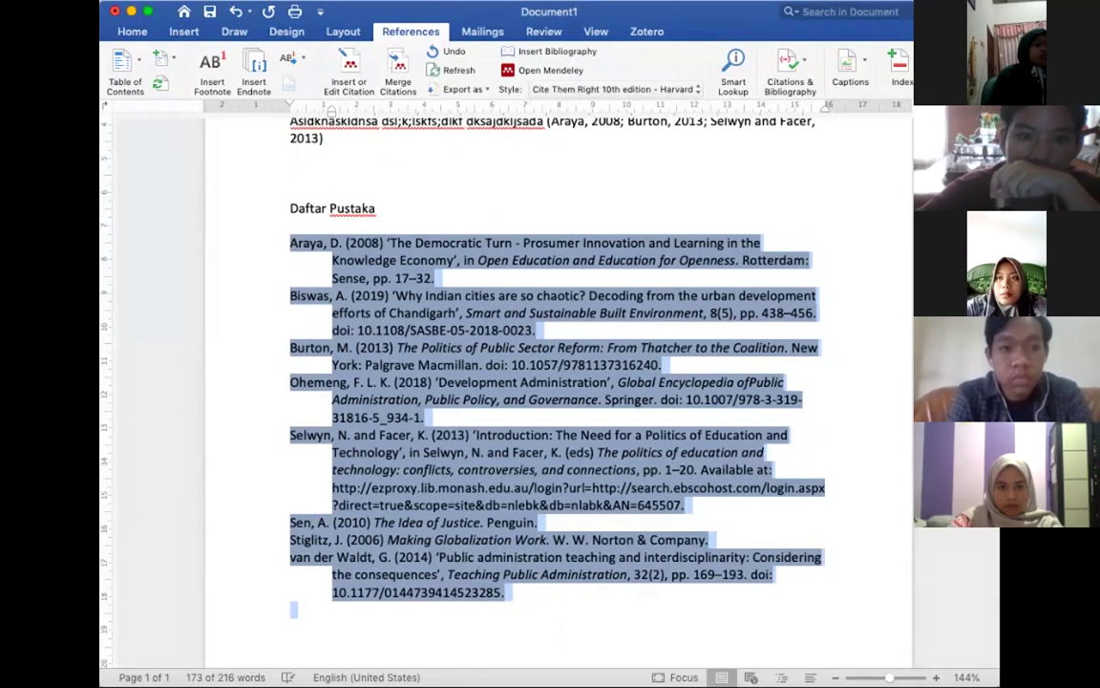
{"action": "left_click", "coordinate": [290, 626]}
{"action": "scroll", "coordinate": [554, 382], "scroll_direction": "up", "scroll_amount": 5}
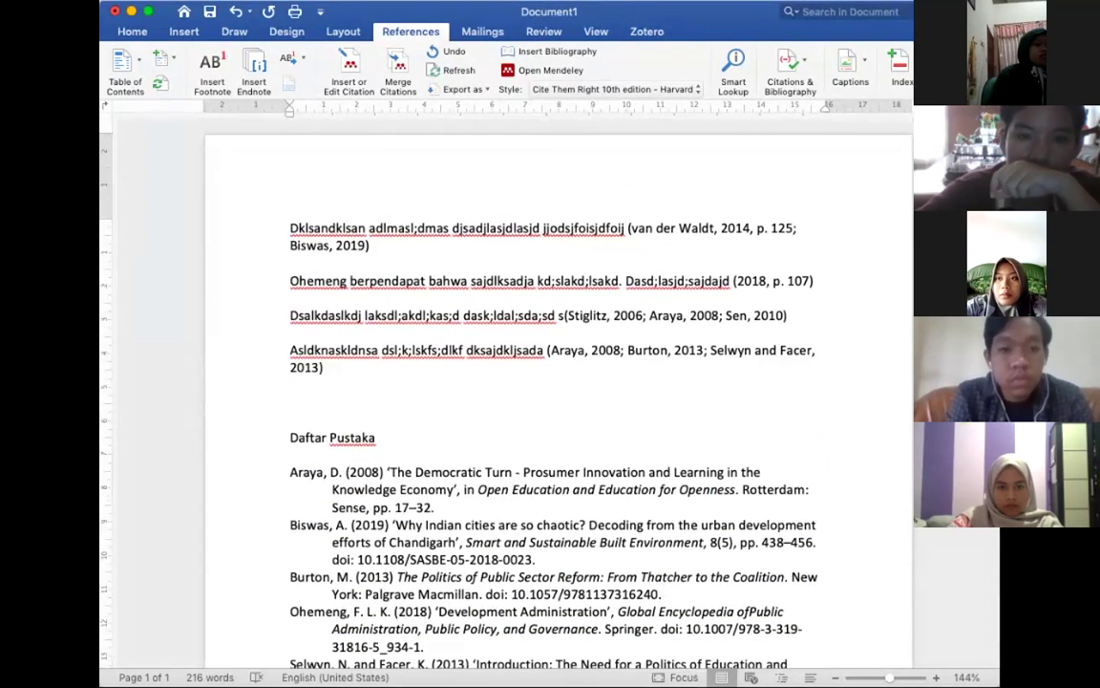